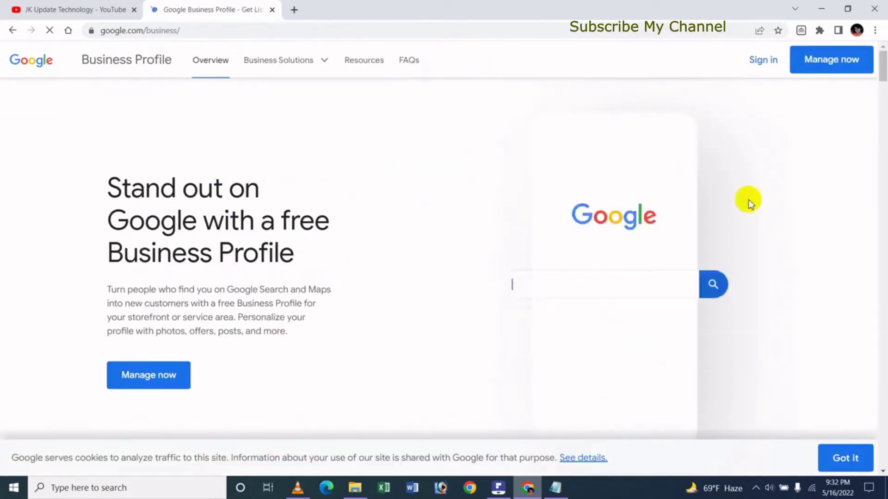
Step: Open the Nail & Spa business profile's posts and start a new What's New post
left_click(165, 376)
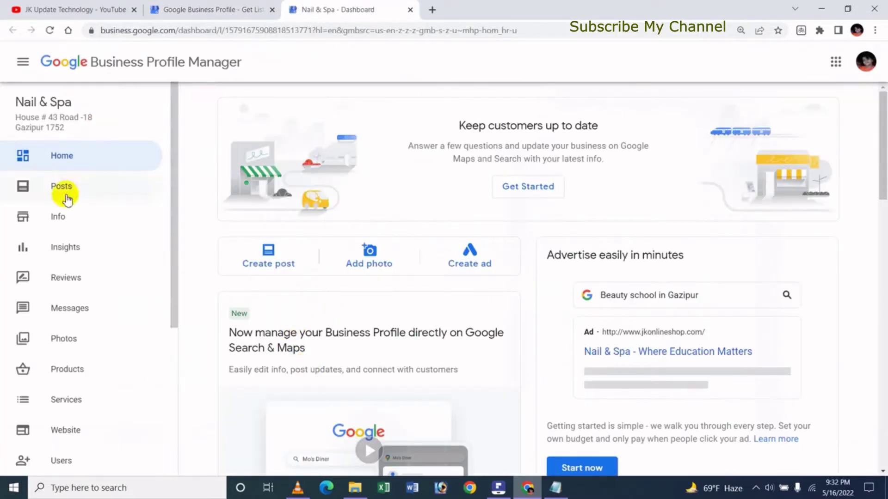
left_click(271, 272)
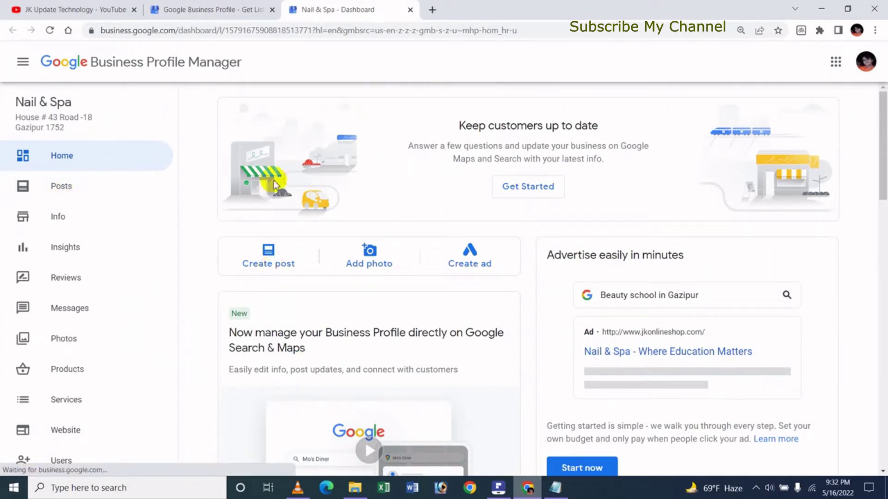
left_click(80, 190)
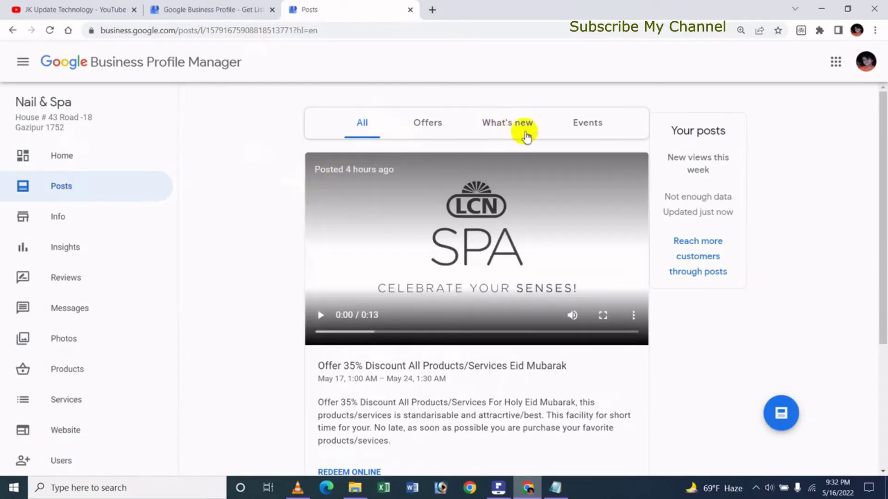
left_click(505, 129)
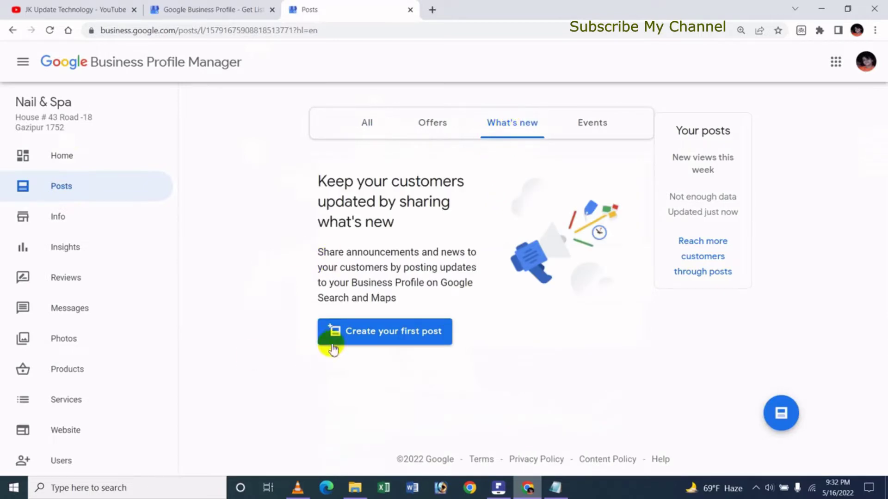
left_click(382, 333)
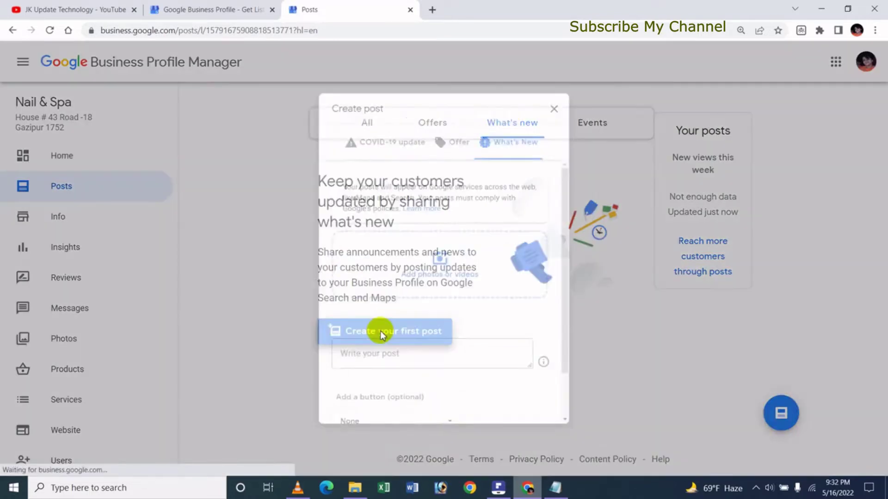
scroll(370, 339, "down", 2)
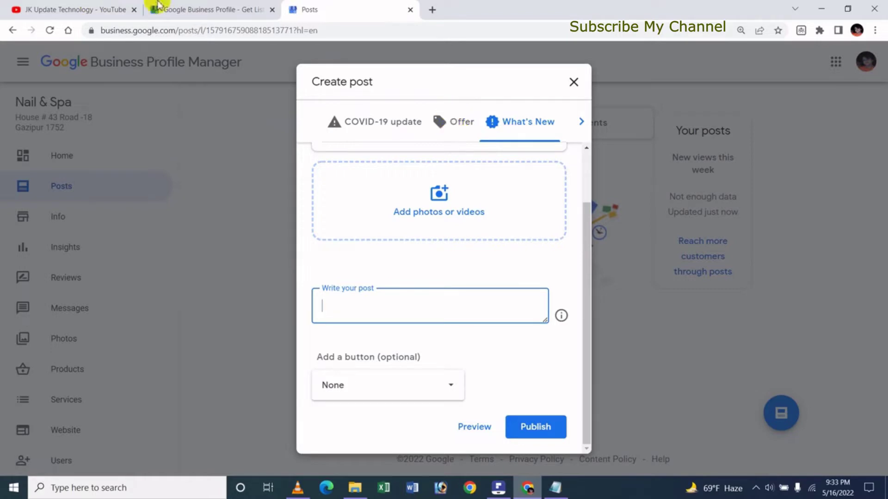
Step: View the uploaded videos on the JK Update Technology YouTube channel, and return to the post draft
left_click(116, 9)
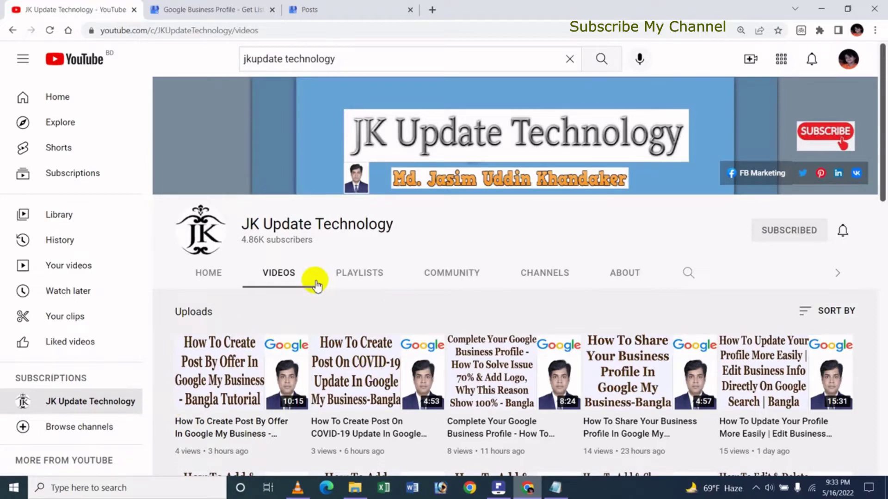
left_click(384, 10)
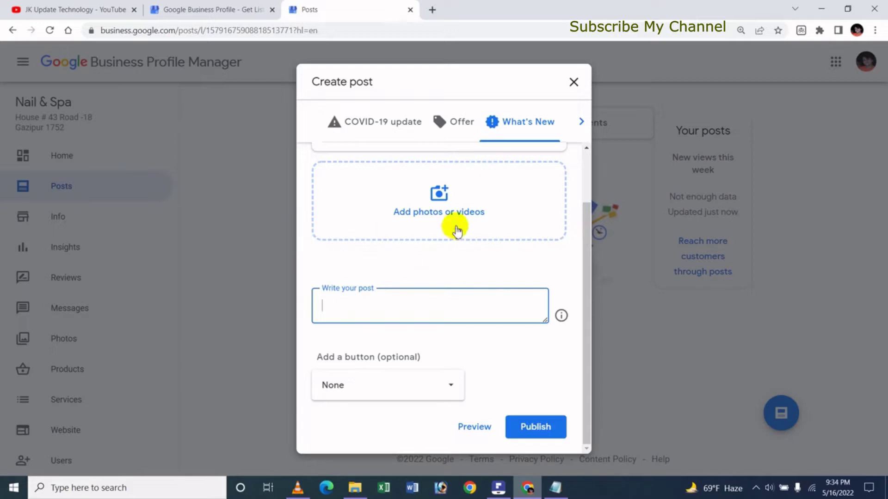
Step: Add the SPA Video file from the Nail & Spa folder in Documents to the post
left_click(444, 217)
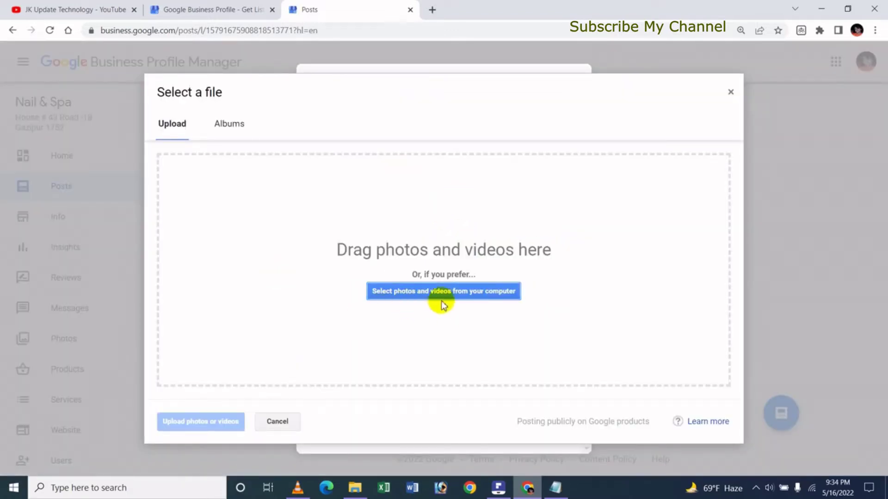
left_click(442, 291)
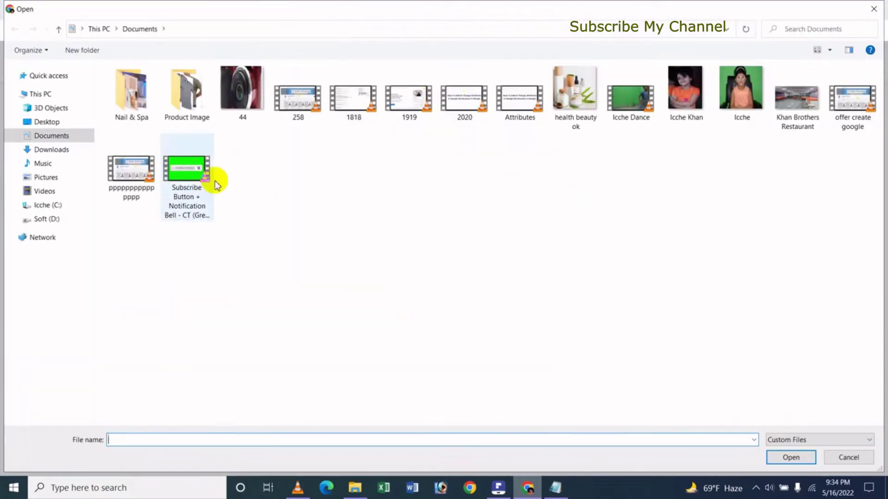
left_click(131, 119)
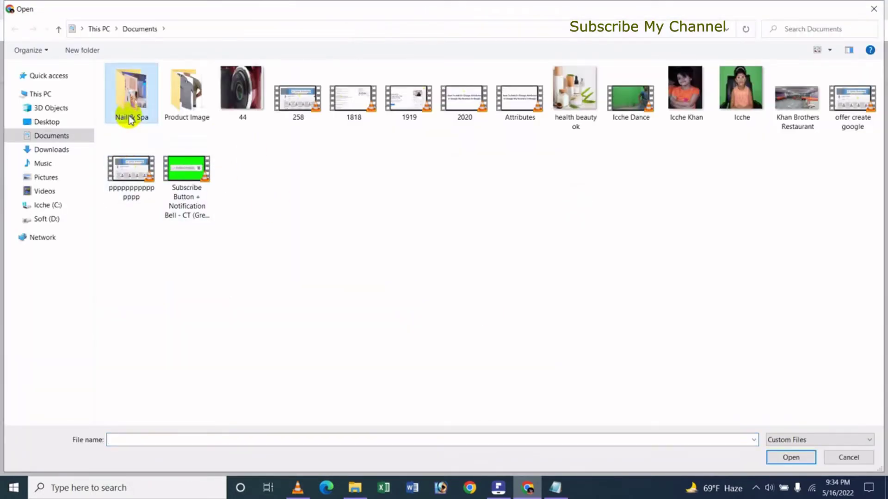
double_click(131, 119)
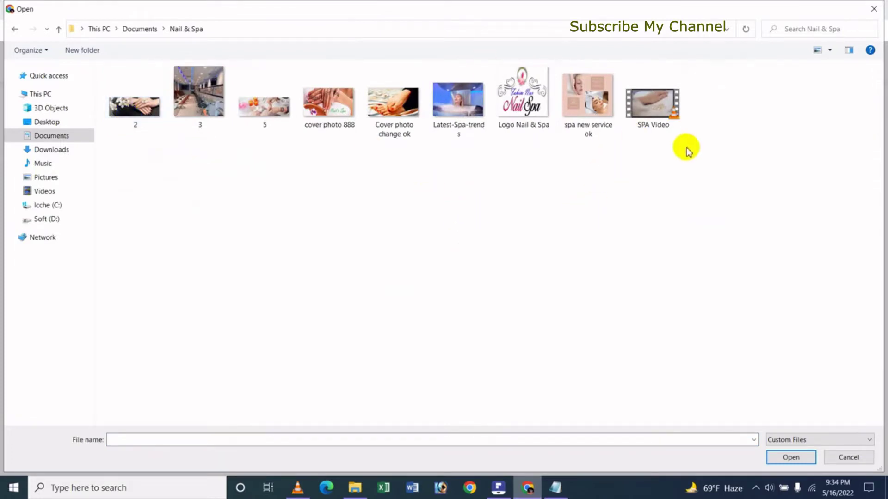
double_click(657, 124)
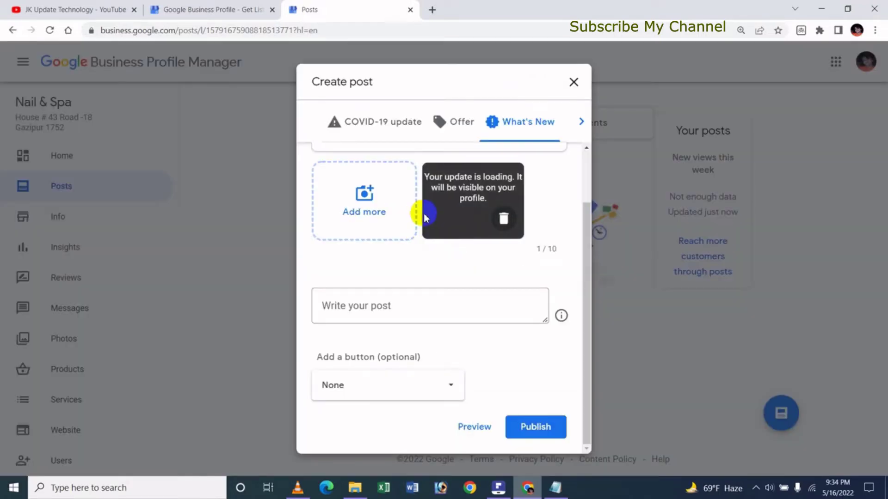
Step: Add the images Latest-Spa-trends and spa new service ok to the post, and look through the attached media
left_click(362, 219)
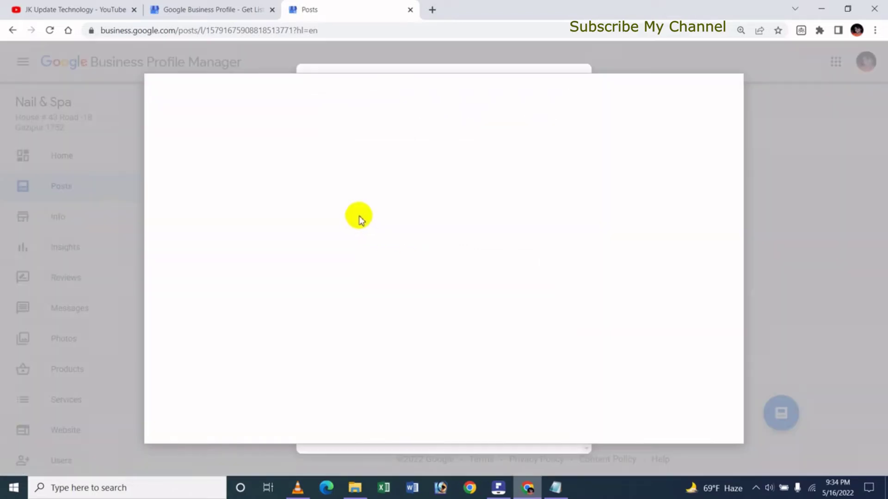
left_click(445, 294)
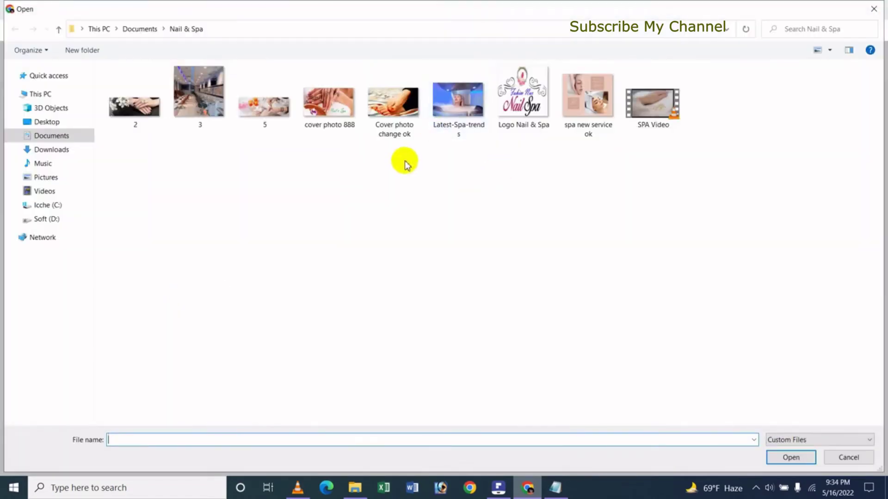
left_click(458, 125)
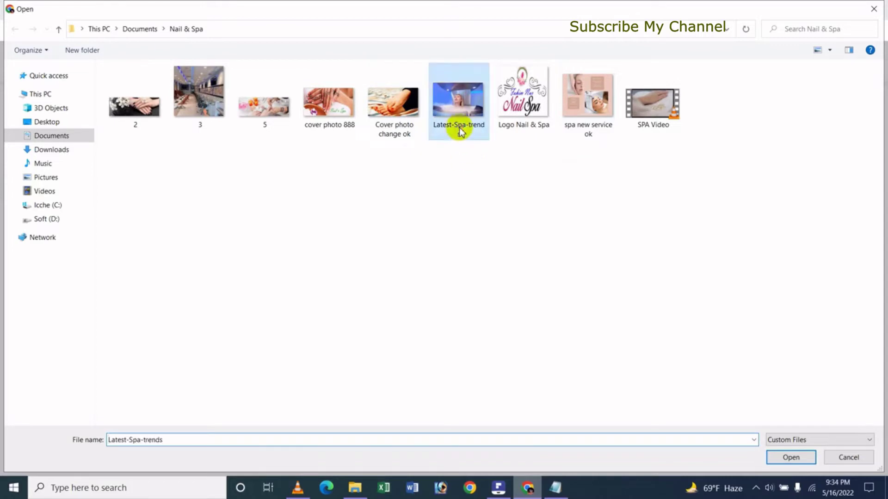
left_click(584, 129, "ctrl")
key("Return")
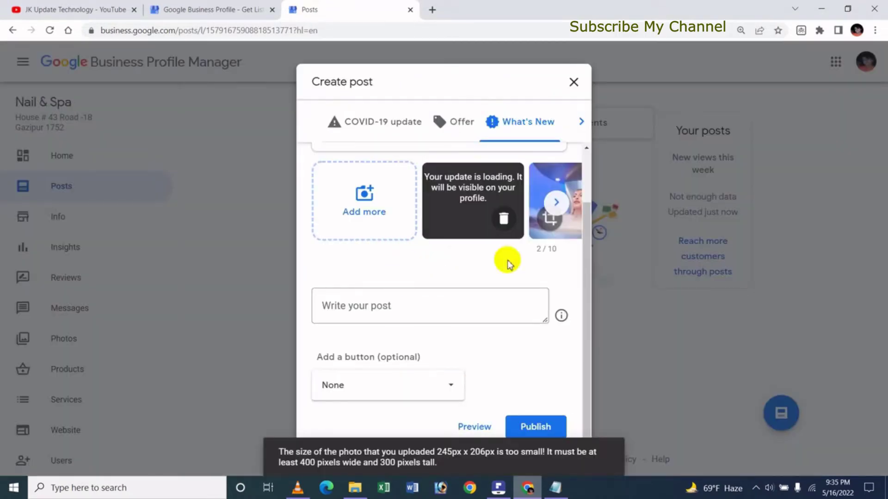
left_click(556, 202)
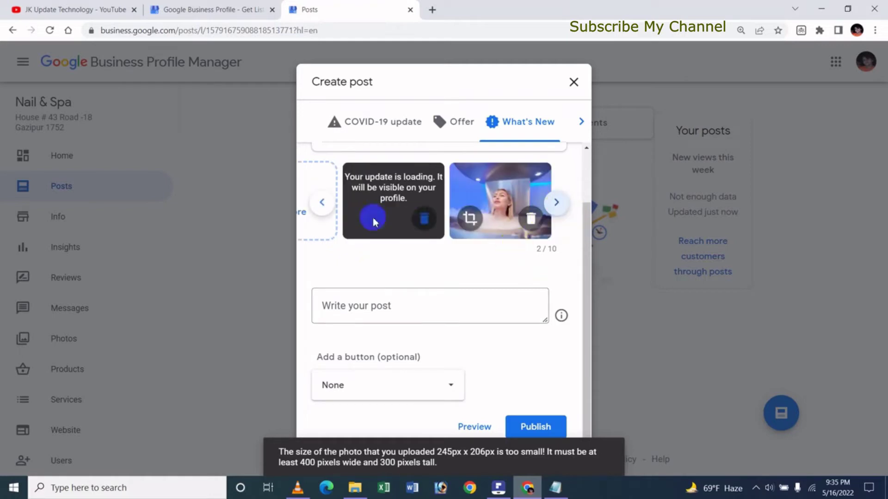
left_click(323, 202)
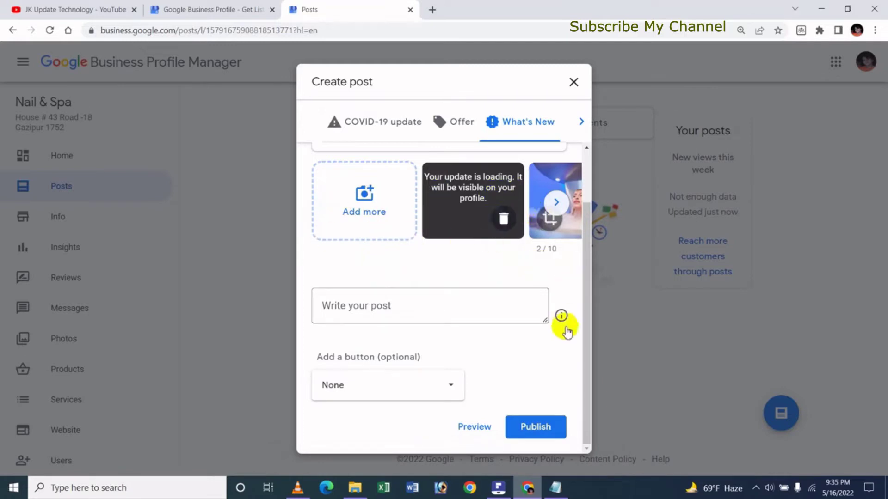
Step: Switch to Notepad and copy the article from "Latest Spa trends & how to make the right choice- A guide" through its last paragraph
left_click_drag(585, 285, 583, 277)
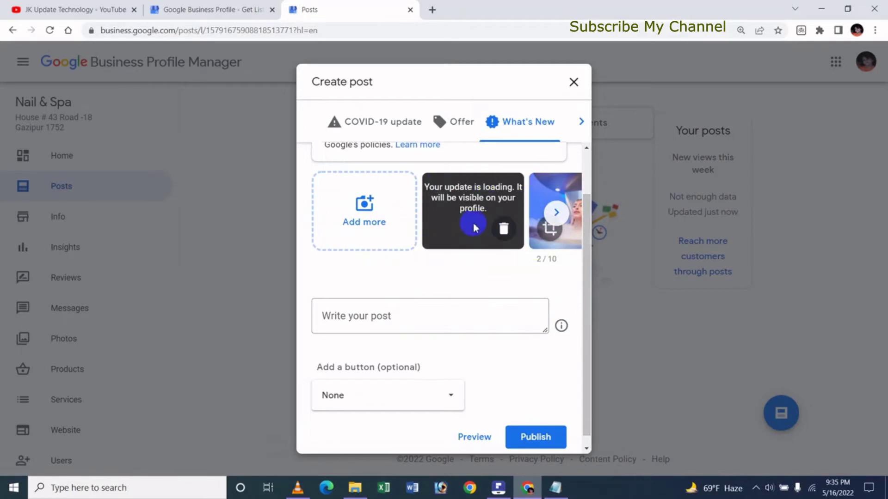
left_click_drag(587, 289, 587, 341)
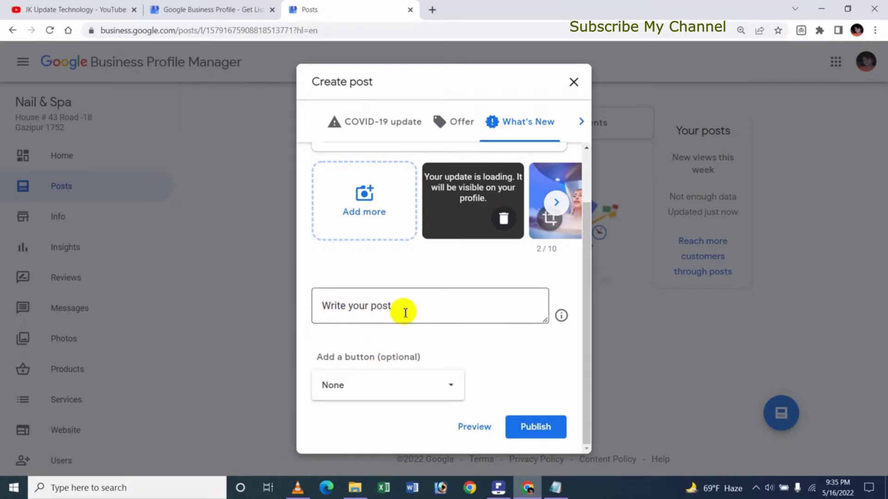
left_click(556, 489)
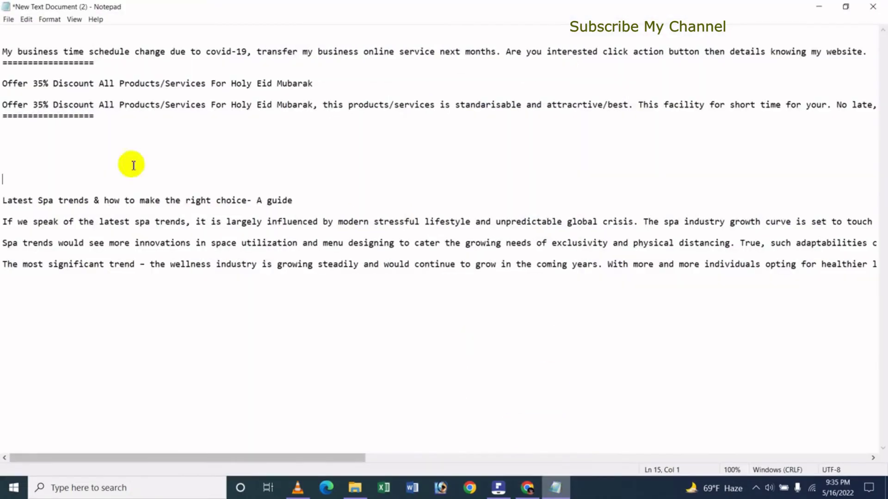
left_click(9, 190)
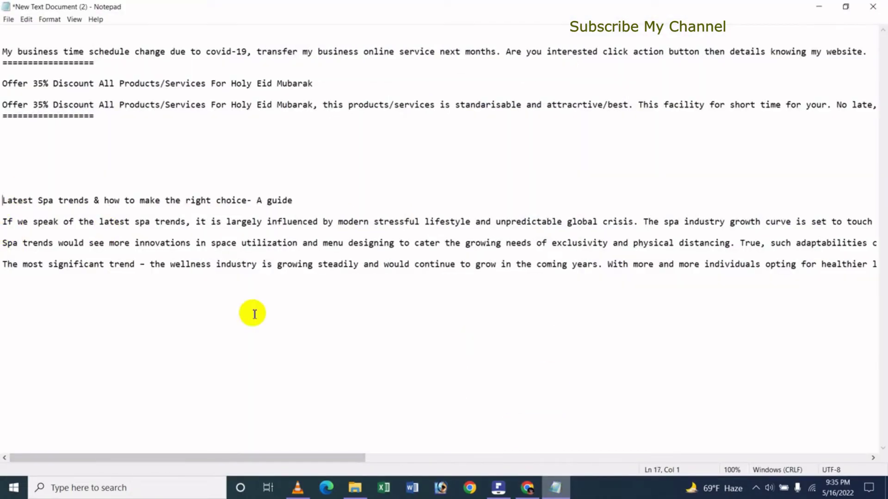
key("shift+Down")
key("shift+Down")
key("shift+Down")
key("shift+Down")
key("shift+Down")
key("shift+Down")
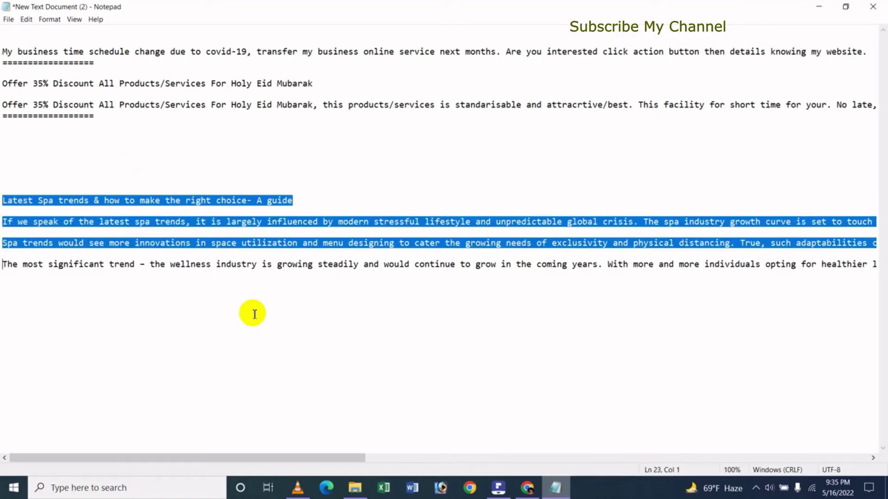
key("shift+Down")
key("shift+Up")
key("shift+End")
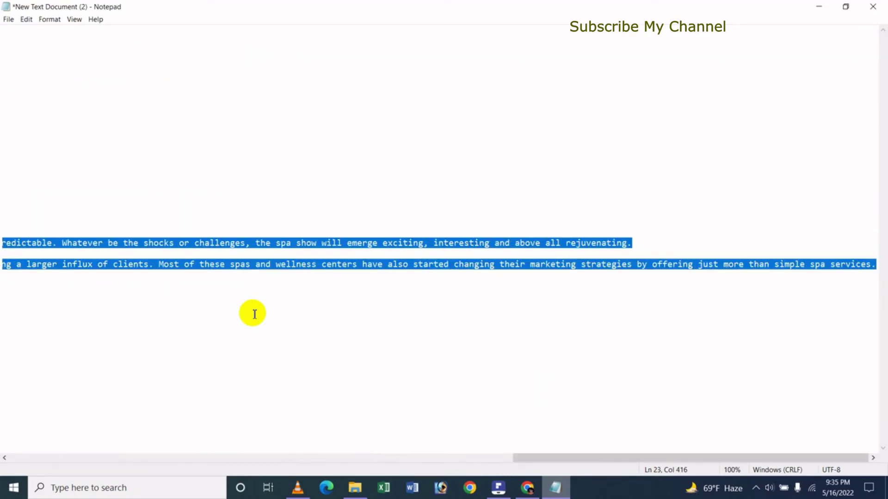
left_click(254, 314)
Step: Return to the post draft in Chrome, paste the copied spa trends article as the post text and review it from the beginning
left_click(535, 493)
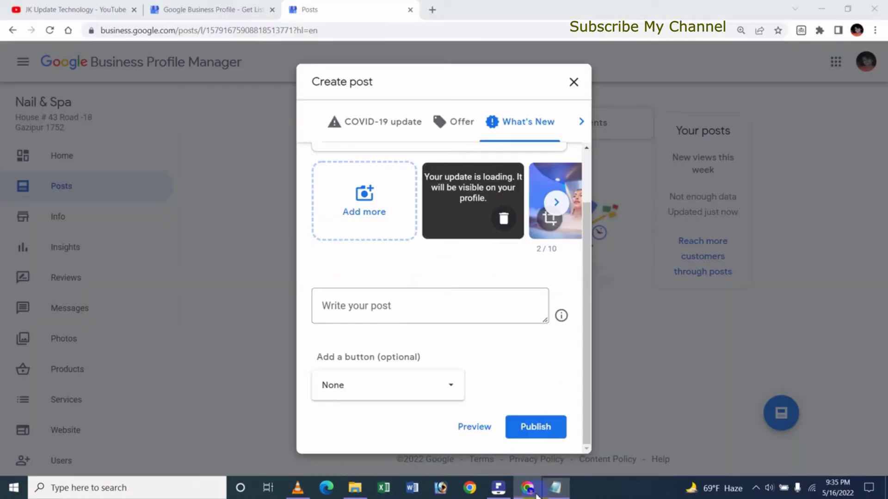
left_click(356, 306)
key("ctrl+v")
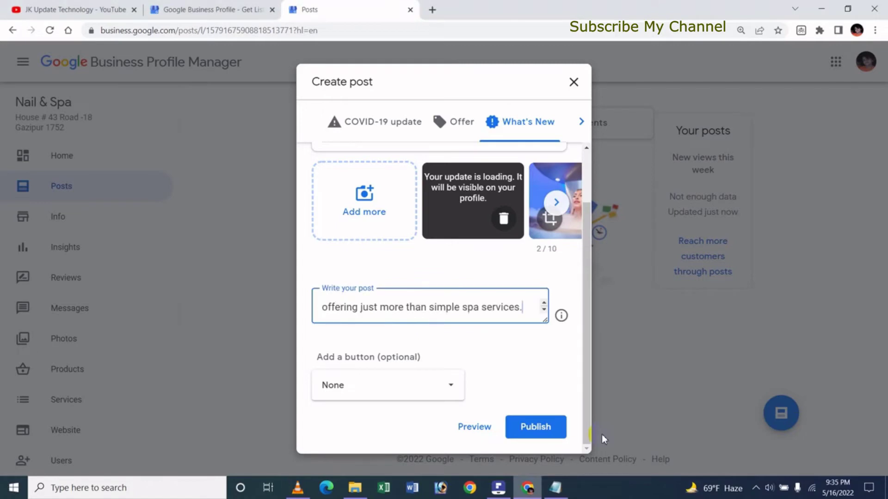
key("ctrl+Home")
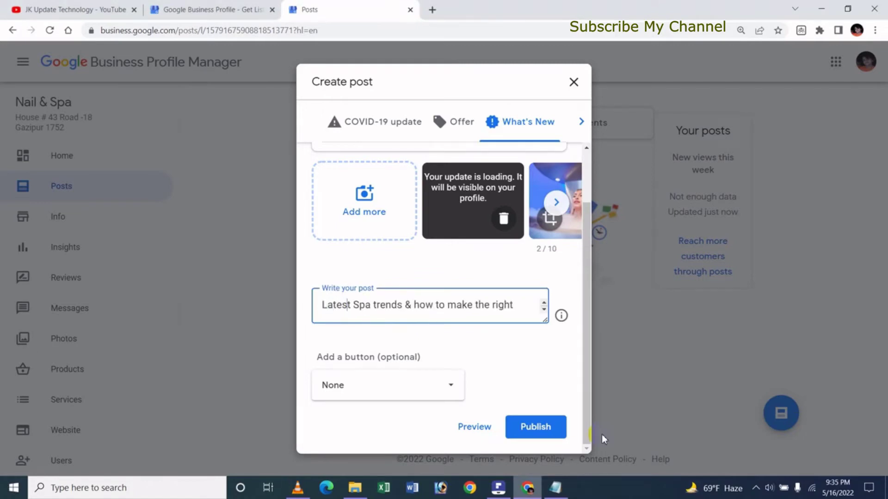
key("Down")
key("Down")
key("Down")
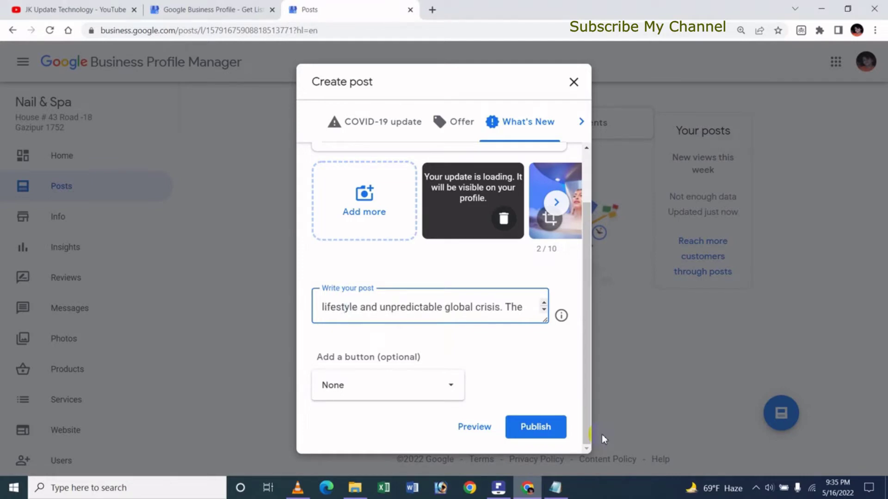
key("ctrl+Home")
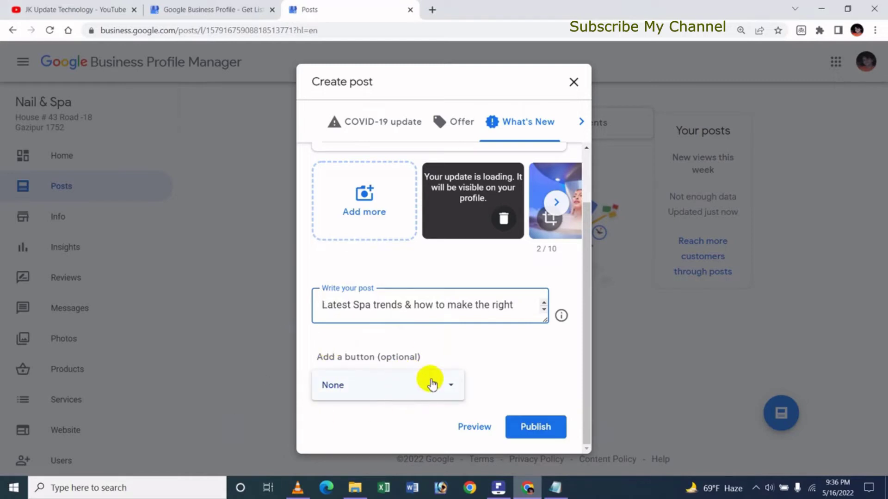
Step: Add a Learn more button to the post
left_click(444, 388)
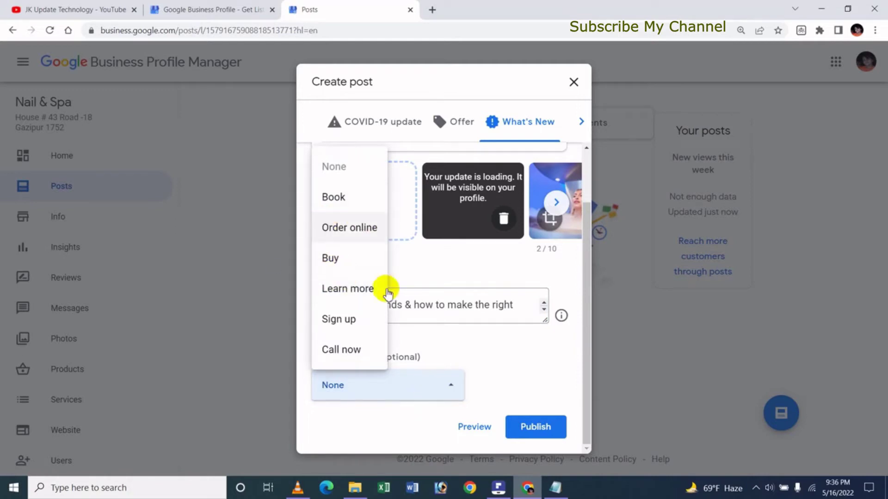
left_click(356, 289)
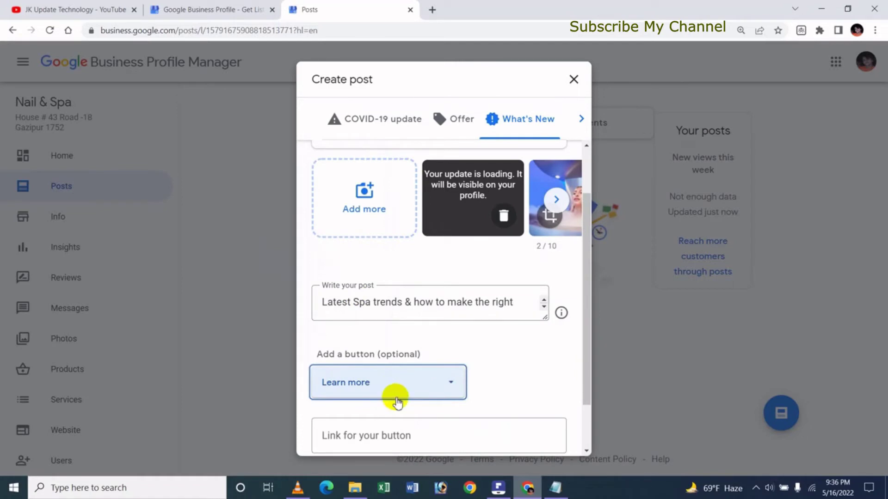
left_click(587, 414)
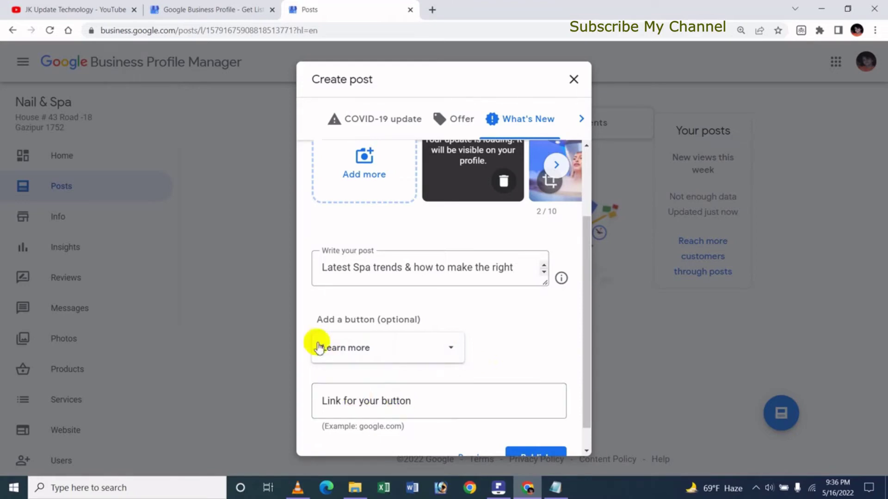
Step: Set the post's button to Call now
left_click(398, 347)
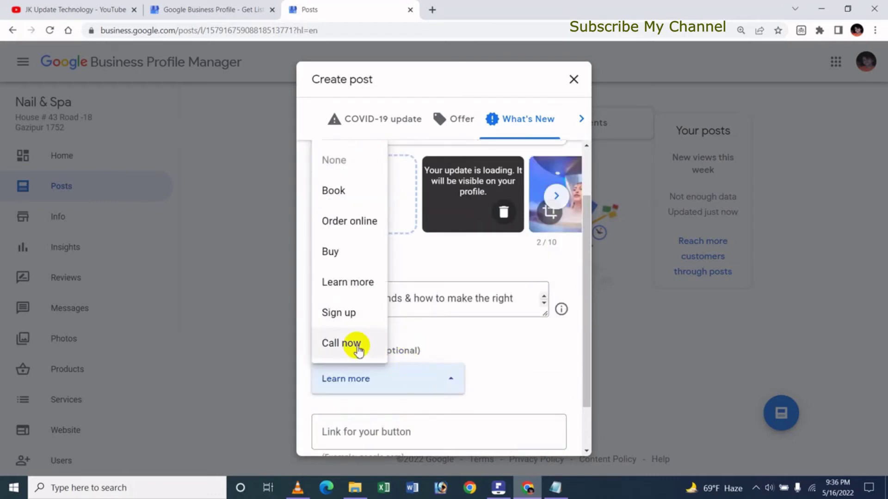
left_click(359, 345)
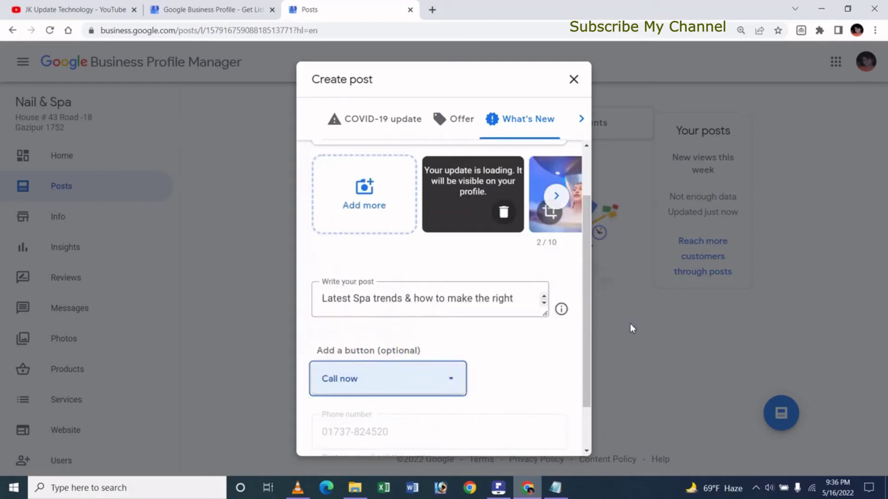
Step: Preview the What's New post, checking its second media item, the full article text and the Call now button
scroll(585, 402, "down", 2)
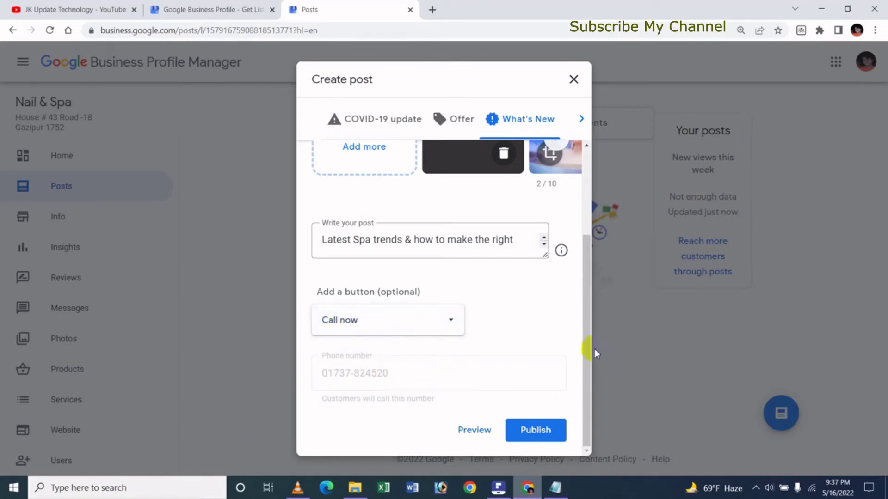
mouse_move(587, 347)
left_mouse_down()
mouse_move(585, 250)
mouse_move(584, 350)
left_mouse_up()
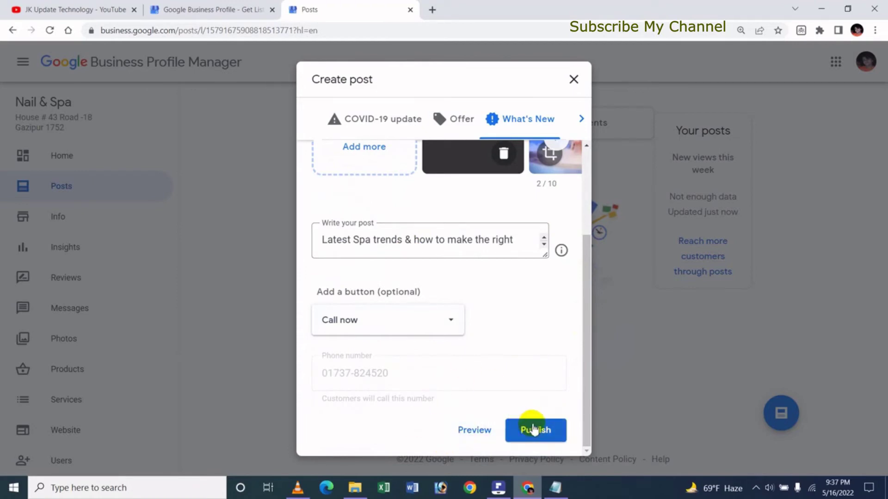
left_click(466, 429)
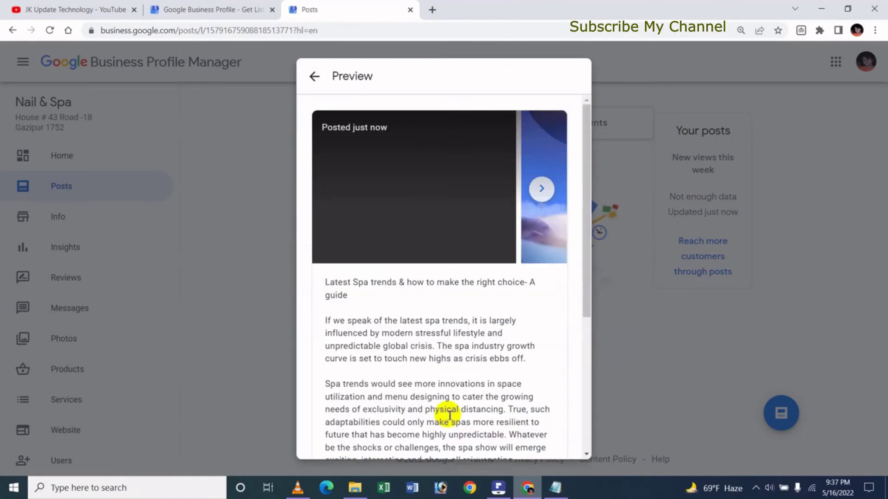
left_click(542, 189)
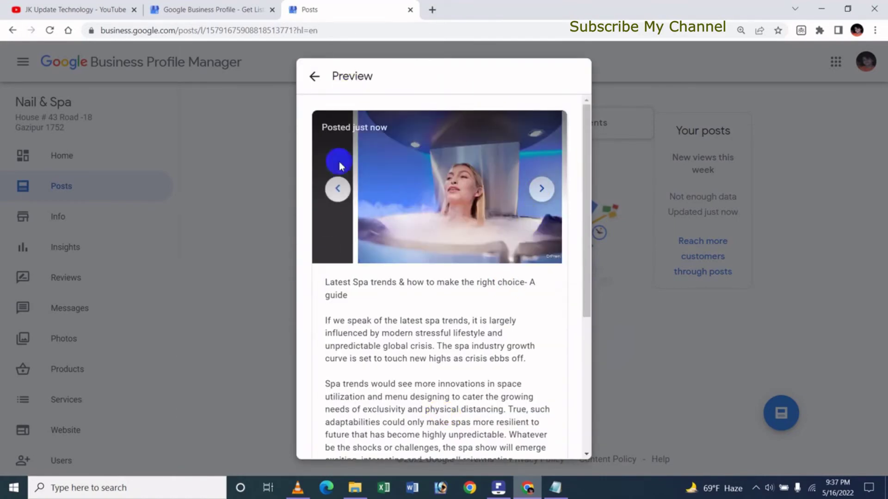
left_click_drag(585, 239, 592, 393)
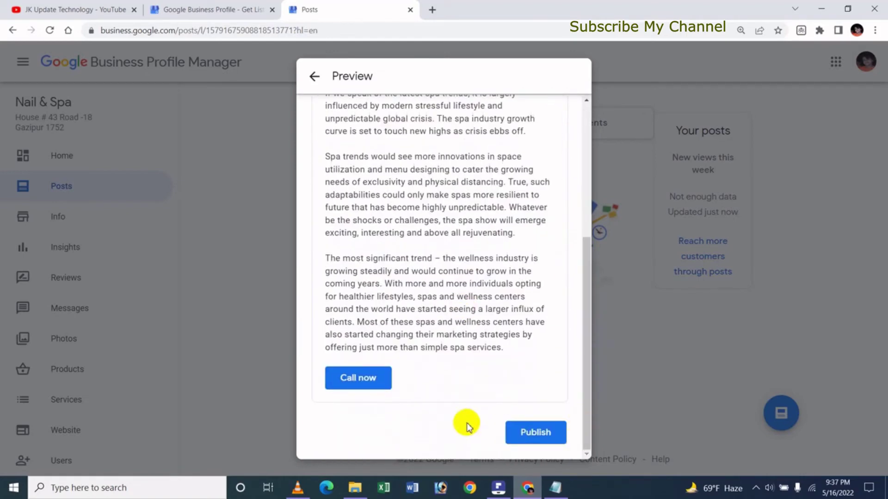
Step: Publish the spa trends post and review the published entry down to its action button
left_click(533, 434)
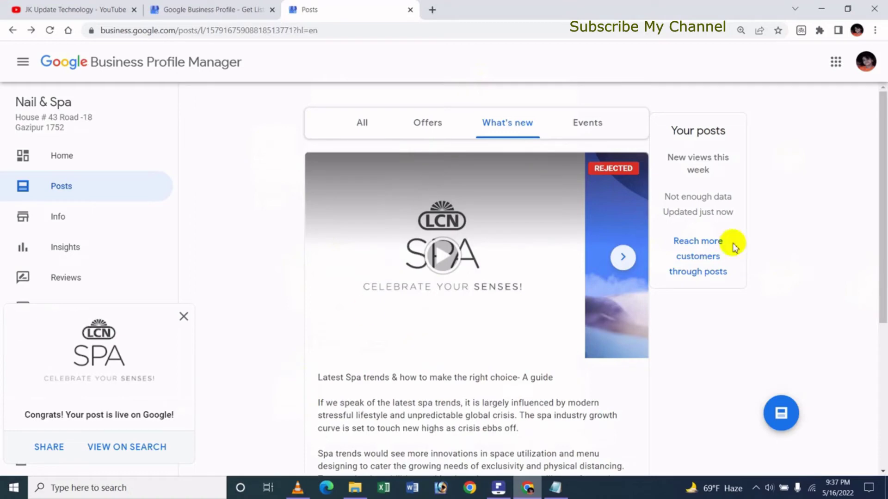
left_click_drag(881, 301, 881, 455)
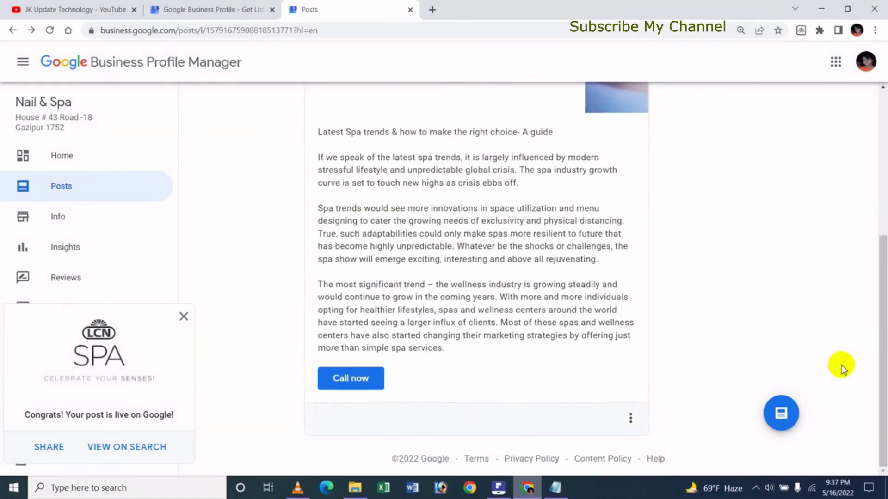
left_click_drag(882, 356, 870, 379)
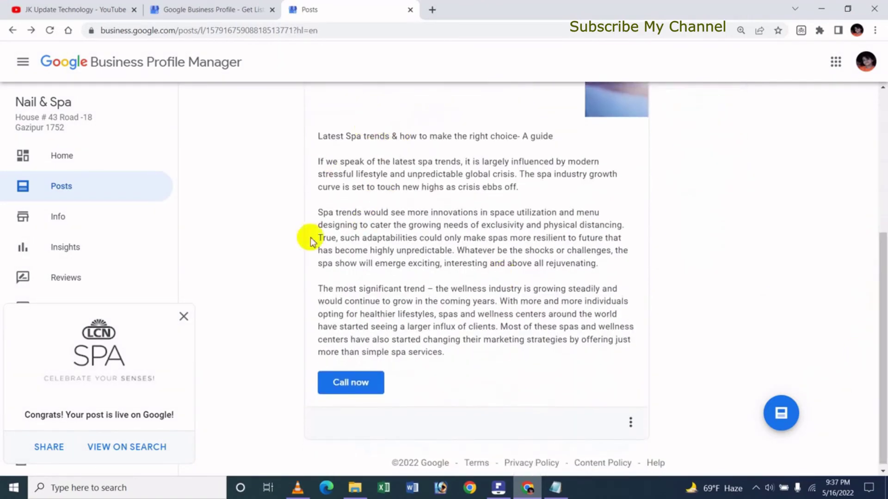